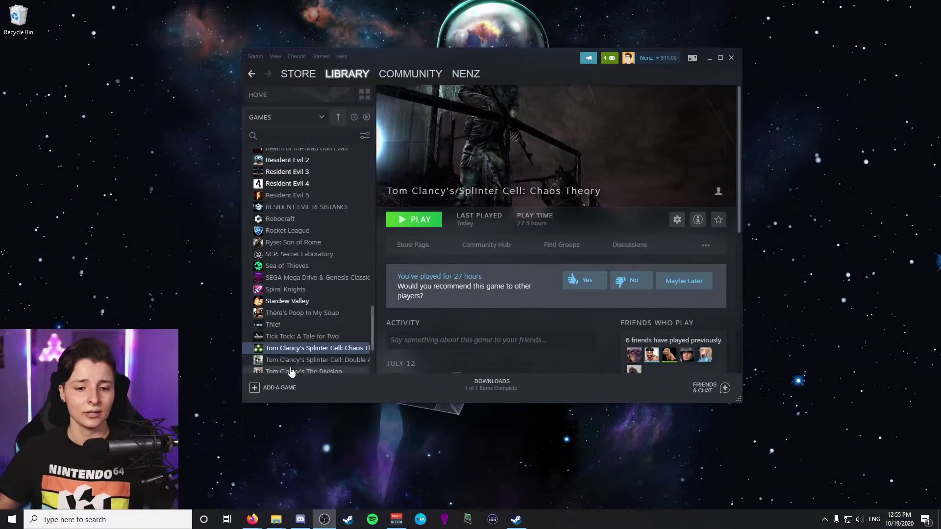
# Open the Local Files page of Splinter Cell: Chaos Theory's Steam properties.
pyautogui.rightClick(349, 353)
pyautogui.click(365, 345)
pyautogui.click(483, 104)
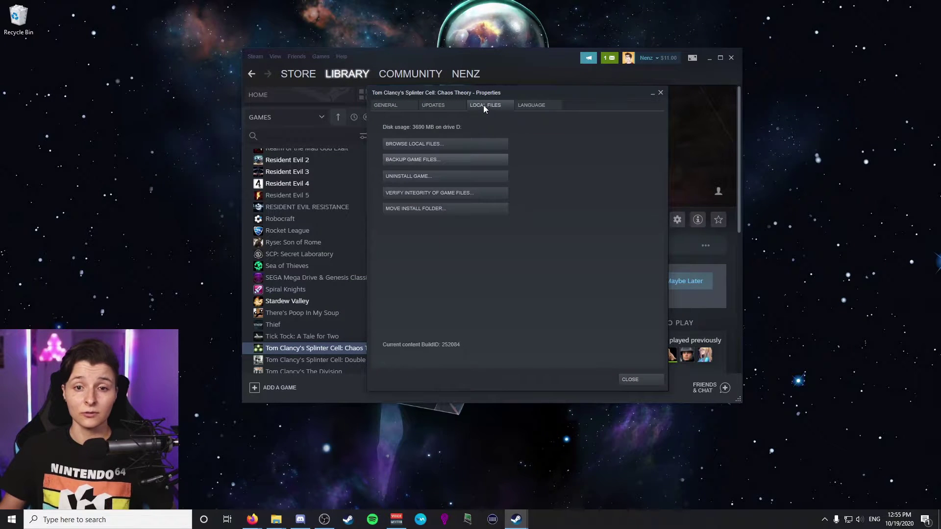
# Open the game's System folder, then bring back the mod's system folder with scripts and d3d9 files.
pyautogui.click(433, 144)
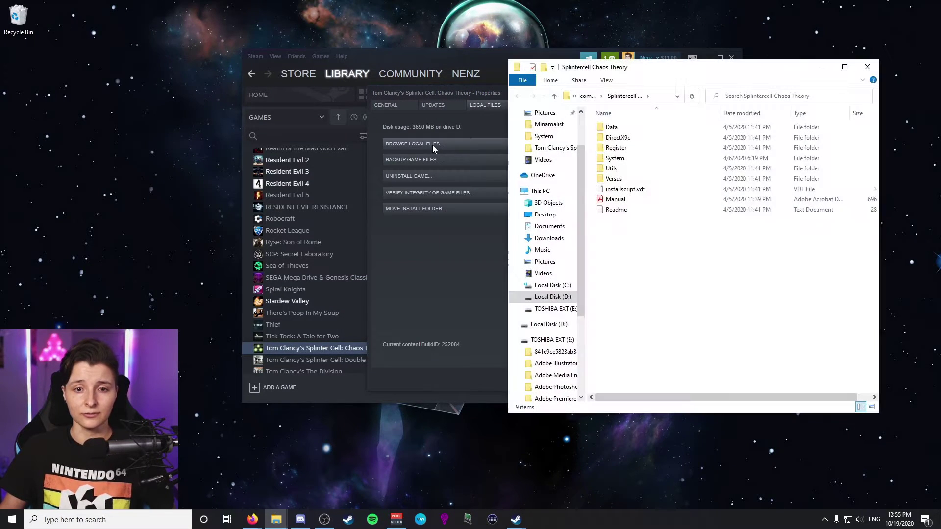
pyautogui.doubleClick(635, 164)
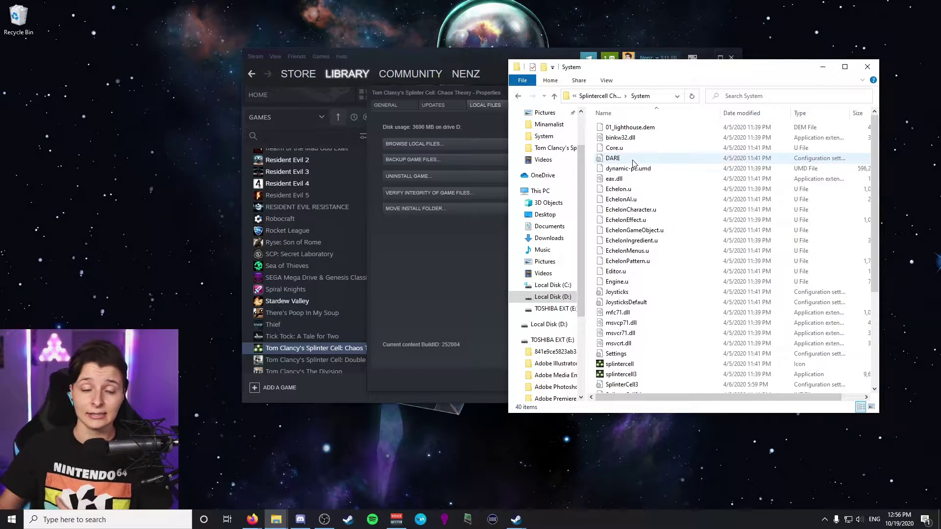
pyautogui.click(279, 518)
pyautogui.click(286, 478)
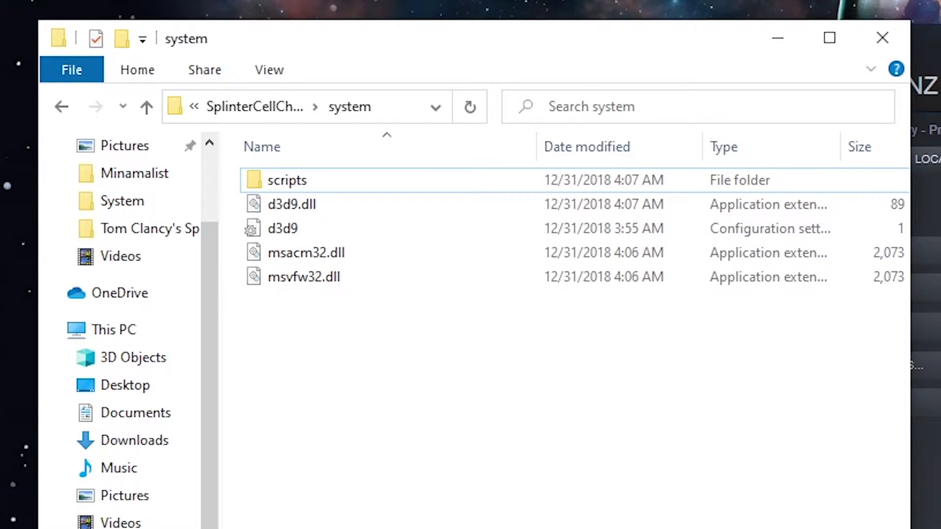
# Box-select the five mod files (scripts, d3d9.dll, d3d9, msacm32.dll, msvfw32.dll), then clear the selection.
pyautogui.moveTo(377, 361); pyautogui.dragTo(283, 171)
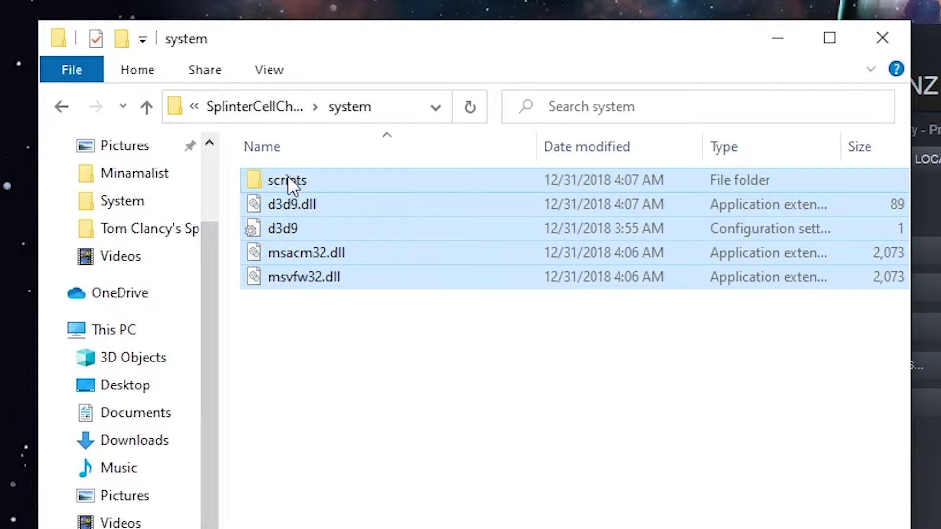
pyautogui.click(586, 455)
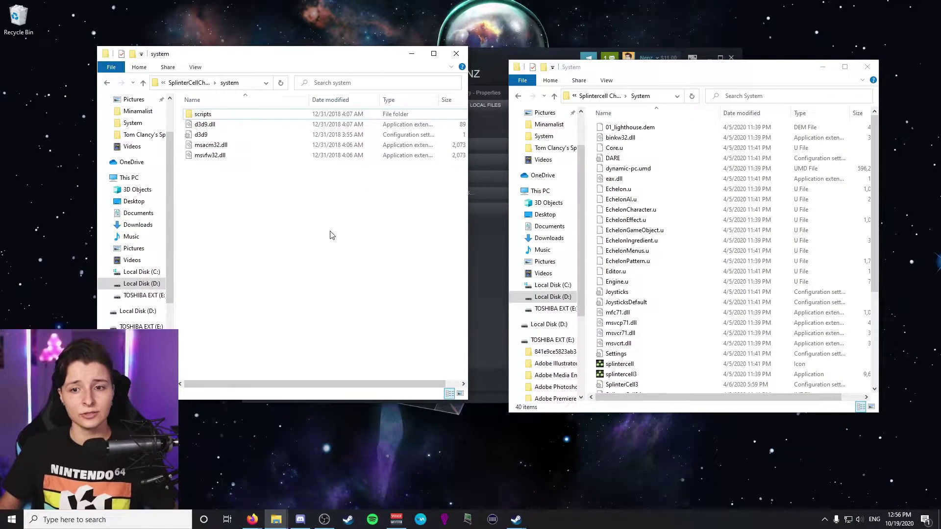
pyautogui.scroll(-3, 672, 217)
pyautogui.scroll(4, 672, 217)
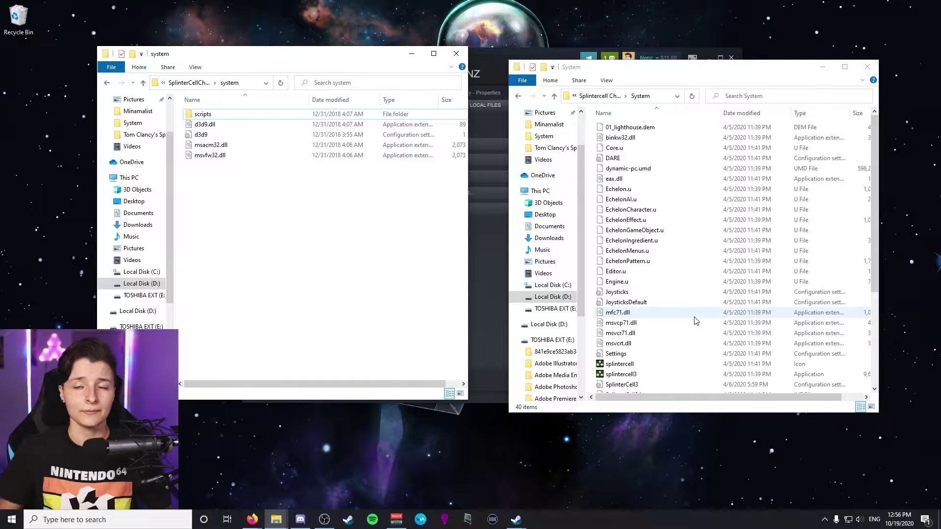
# Bring the game's System folder forward and scroll down to SplinterCell3User.
pyautogui.click(495, 248)
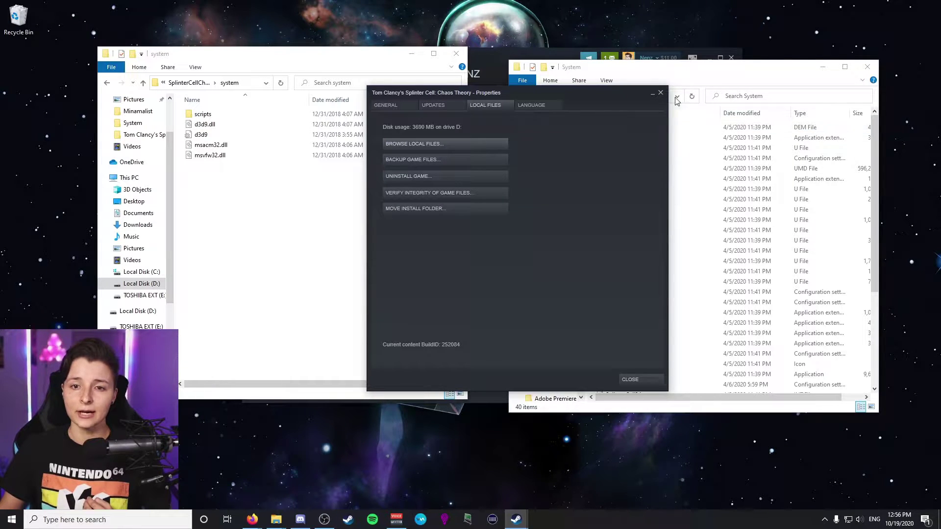
pyautogui.click(693, 84)
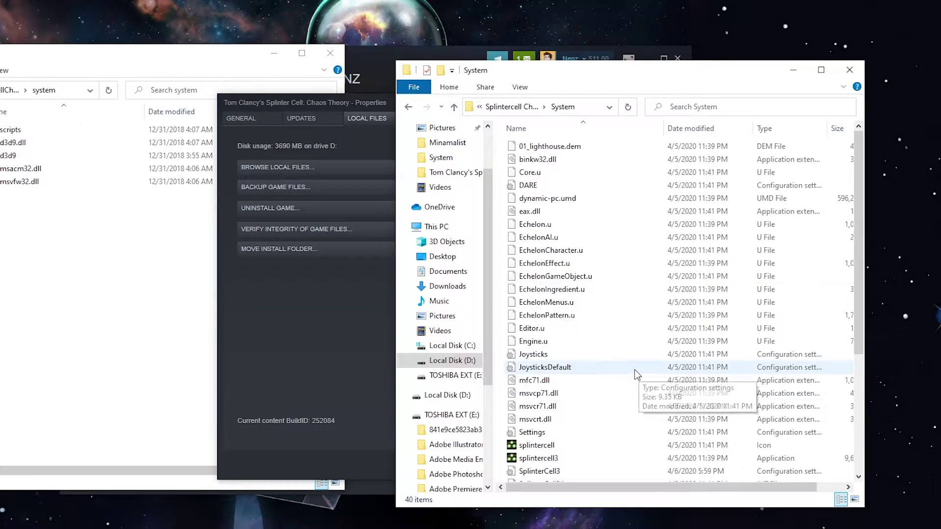
pyautogui.scroll(-2, 702, 306)
pyautogui.scroll(-1, 526, 470)
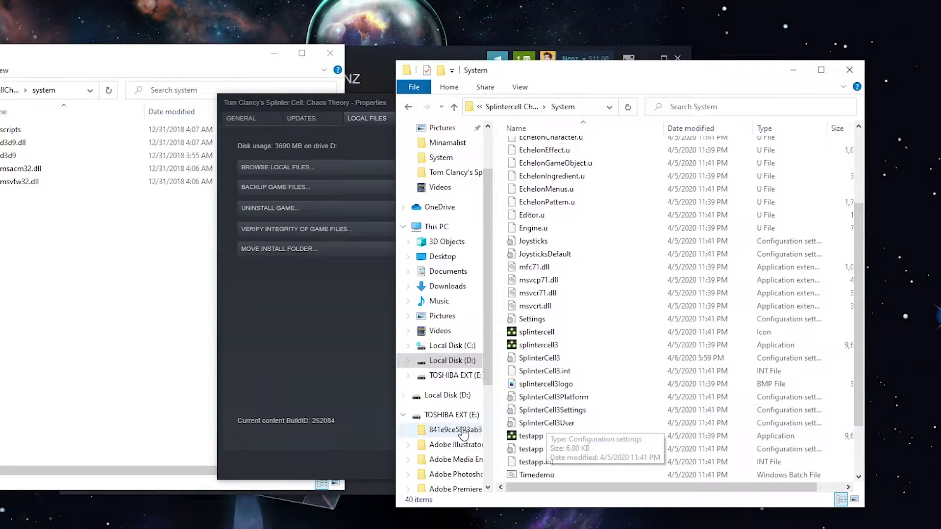
# Open SplinterCell3User in Notepad, confirm DesiredFOV and DefaultFOV are 75.0, then close it.
pyautogui.doubleClick(554, 423)
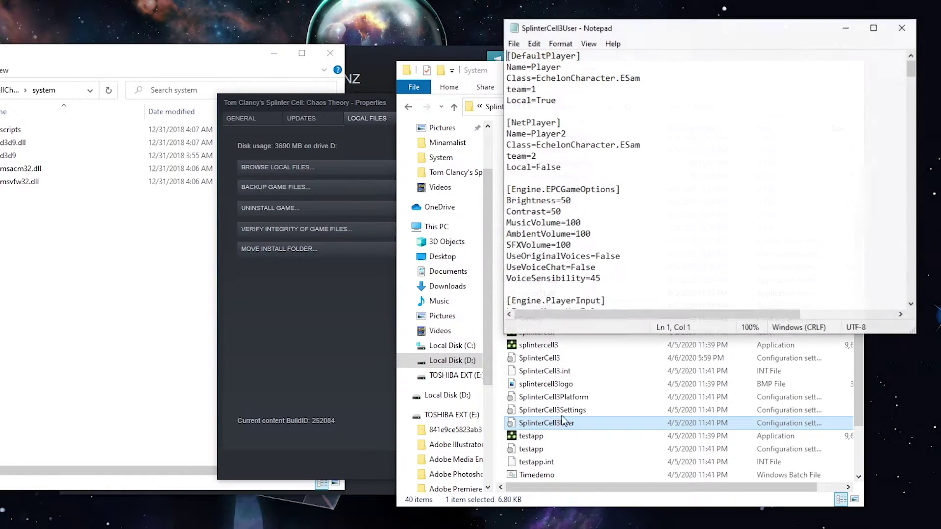
pyautogui.scroll(-2, 672, 208)
pyautogui.scroll(-3, 672, 208)
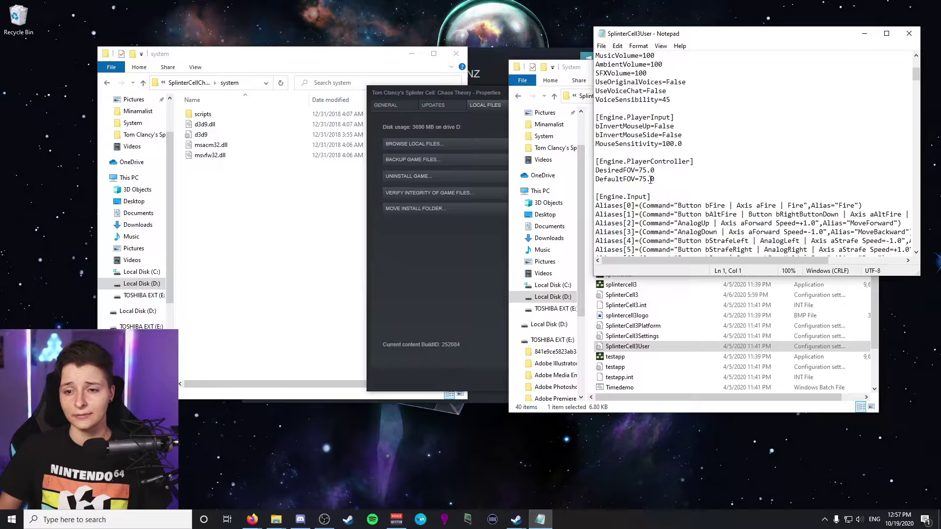
pyautogui.click(601, 46)
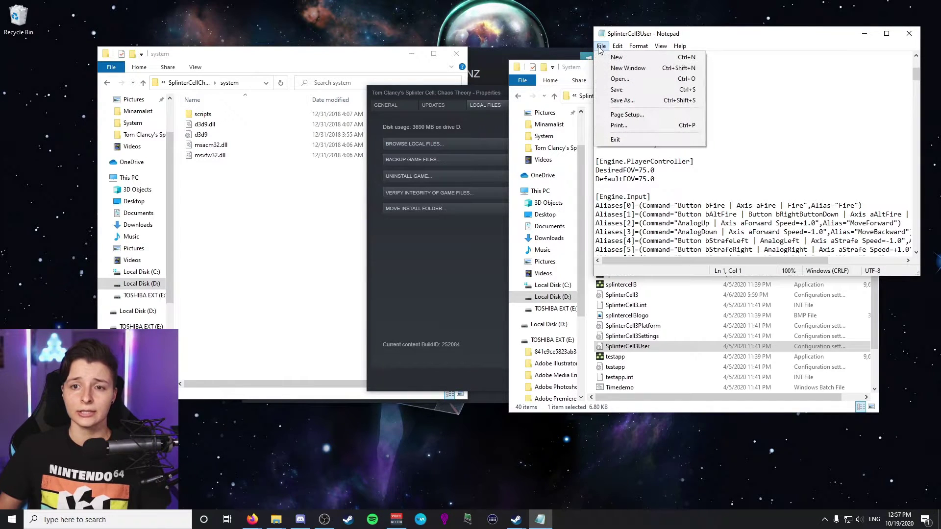
pyautogui.click(909, 33)
pyautogui.click(909, 33)
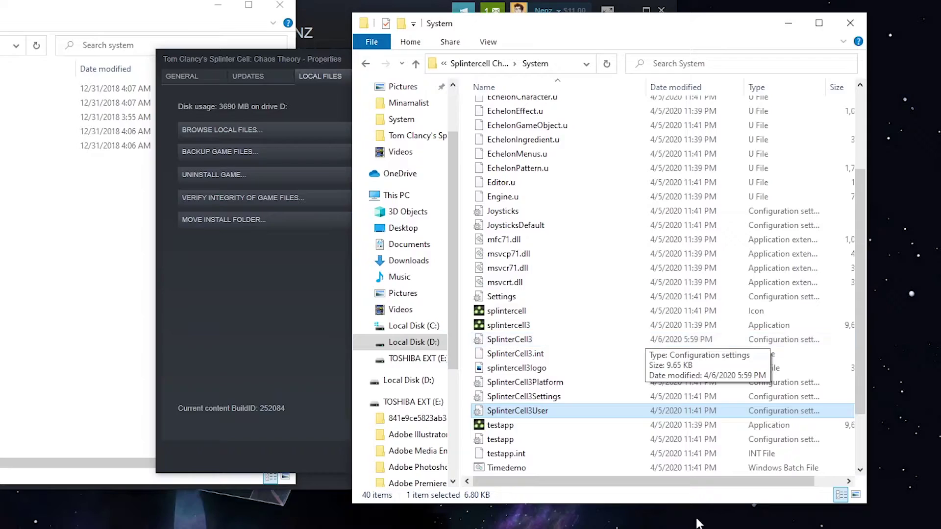
# Go to Local Disk (C:) and show hidden items.
pyautogui.click(552, 285)
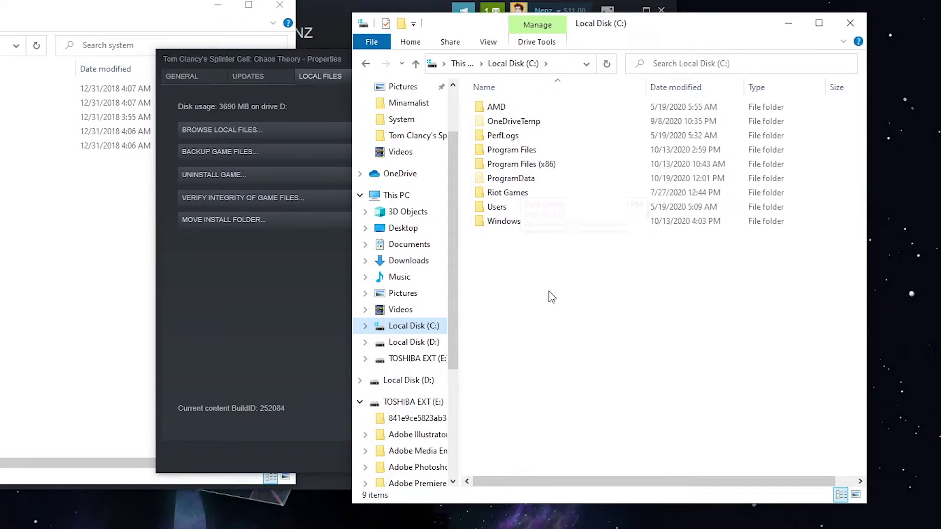
pyautogui.click(487, 41)
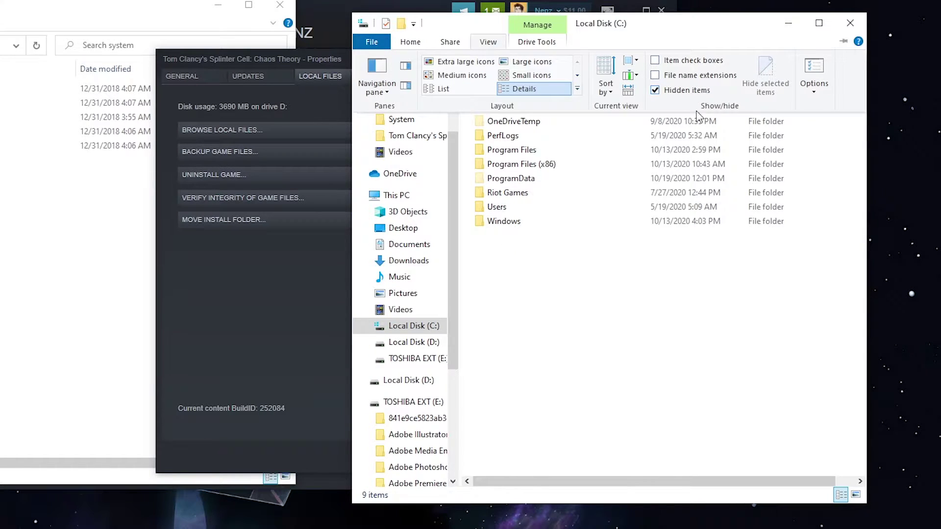
pyautogui.click(532, 289)
# Open ProgramData > Ubisoft > Splinter Cell Chaos Theory and view its SplinterCell3User file.
pyautogui.doubleClick(510, 179)
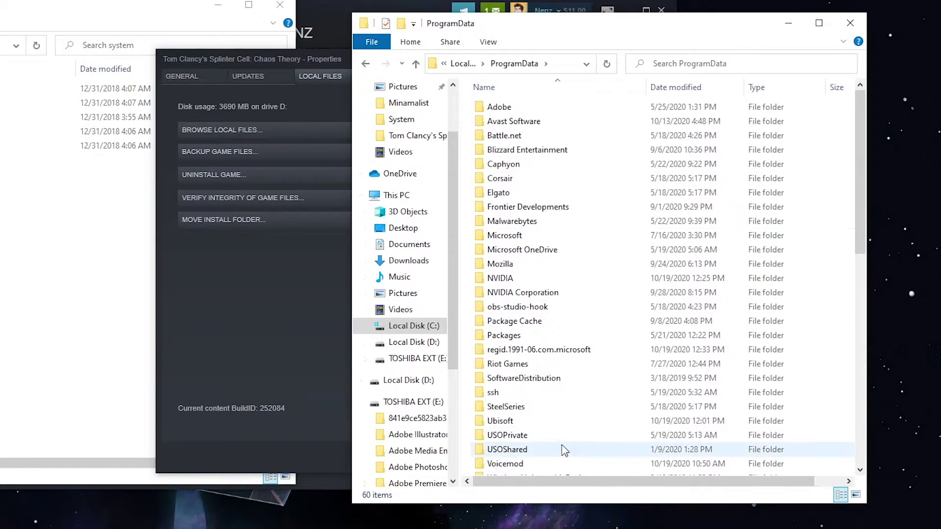
pyautogui.doubleClick(536, 422)
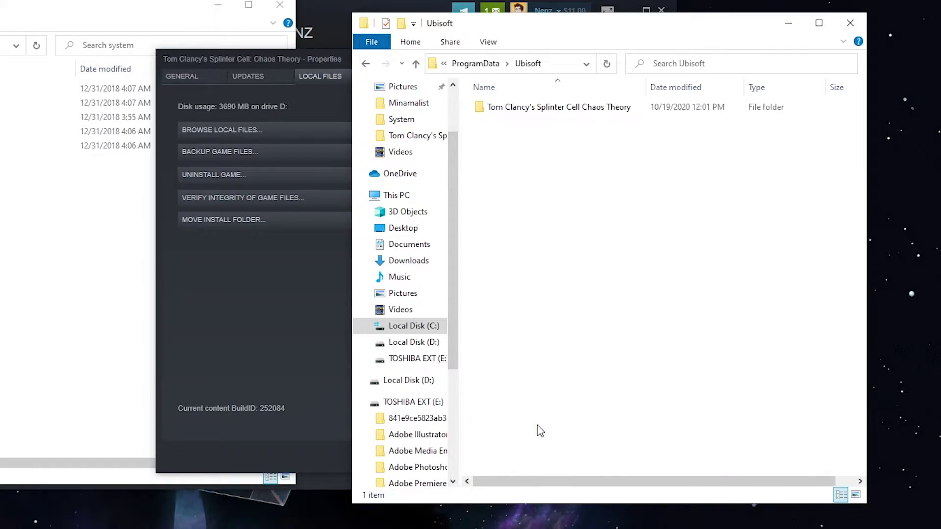
pyautogui.doubleClick(604, 108)
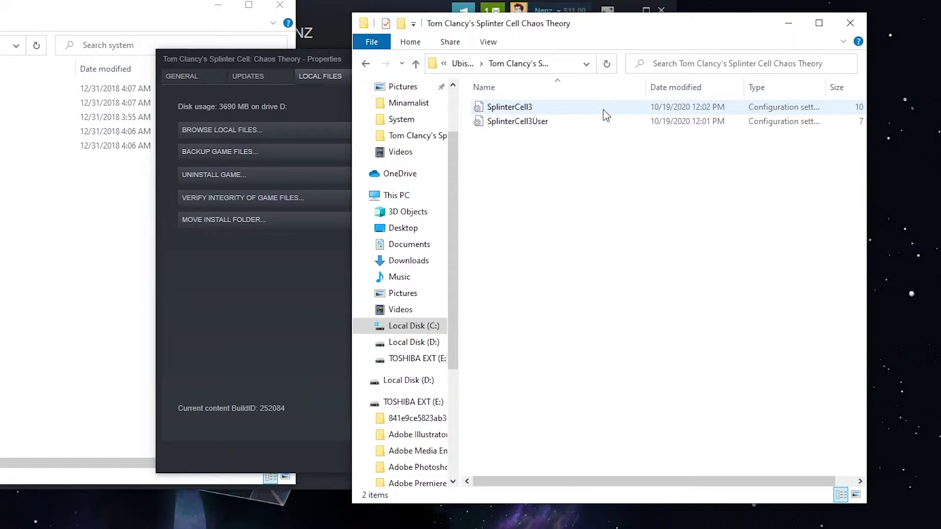
pyautogui.doubleClick(518, 122)
pyautogui.scroll(-3, 593, 201)
pyautogui.scroll(-2, 593, 201)
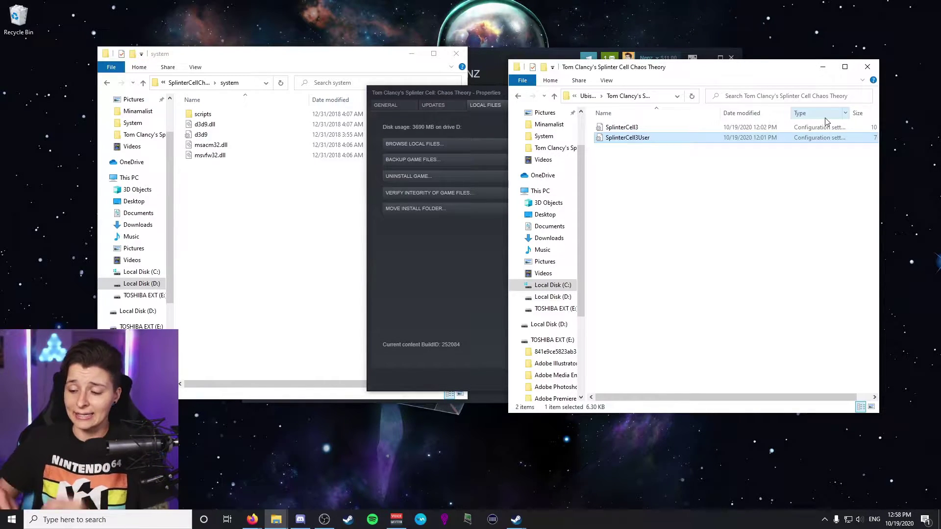
# Minimize both Explorer windows and set the game's launch option to -nointro, then close properties.
pyautogui.click(823, 67)
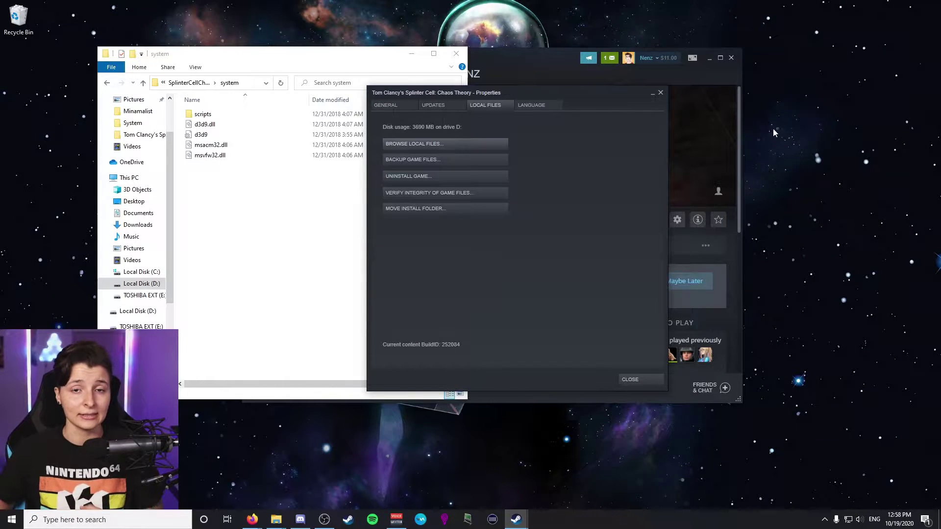
pyautogui.click(411, 53)
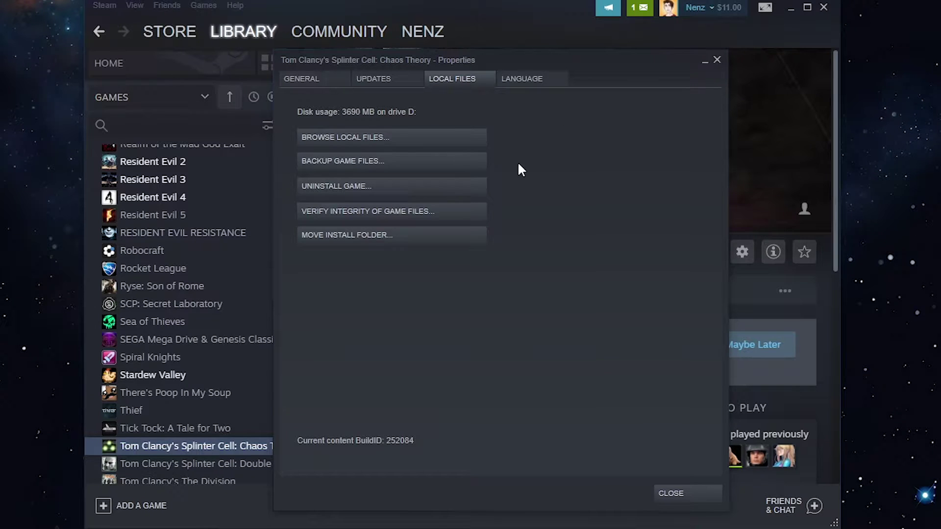
pyautogui.click(300, 78)
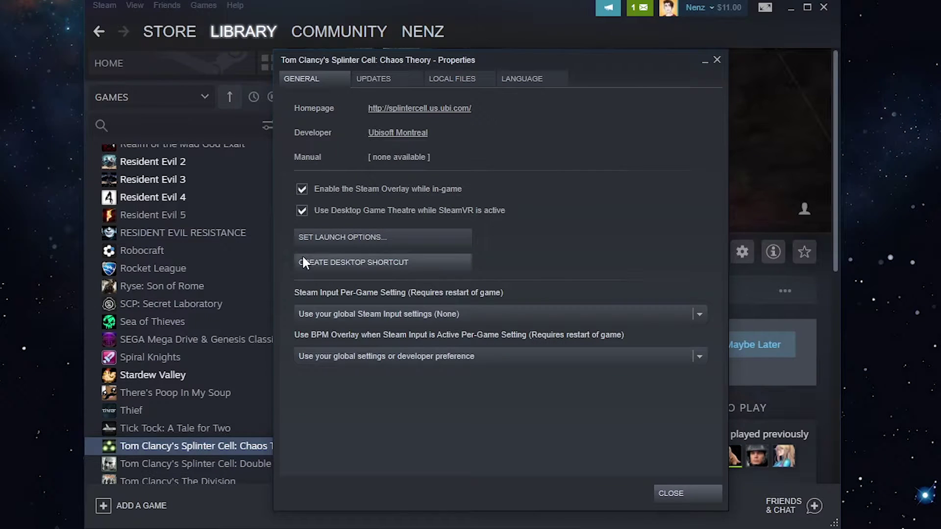
pyautogui.click(311, 239)
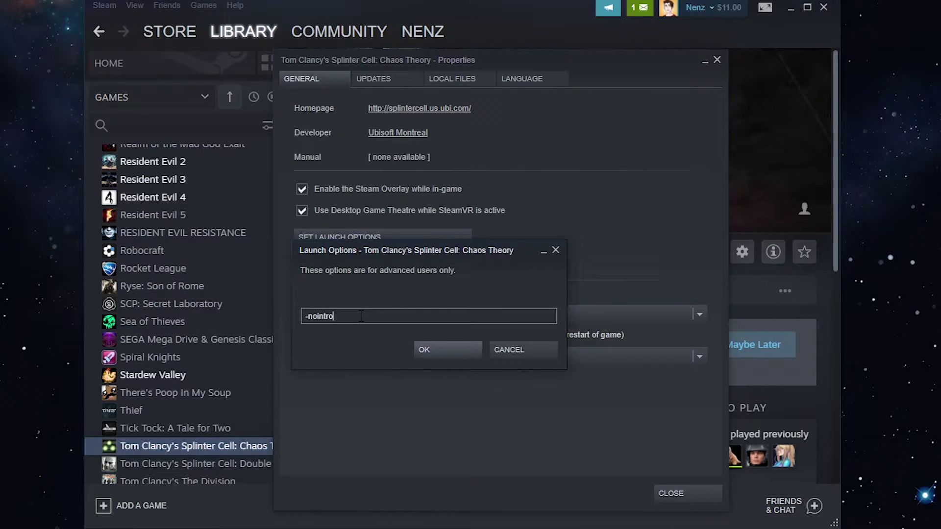
pyautogui.click(431, 349)
pyautogui.click(717, 60)
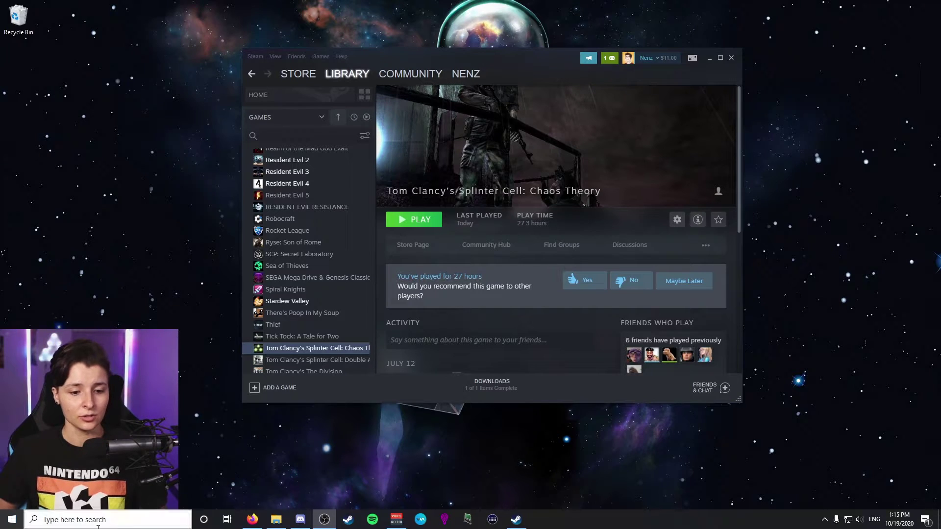
# Download the ZeroTier One.msi Windows installer from zerotier.com in Firefox and open it.
pyautogui.click(260, 524)
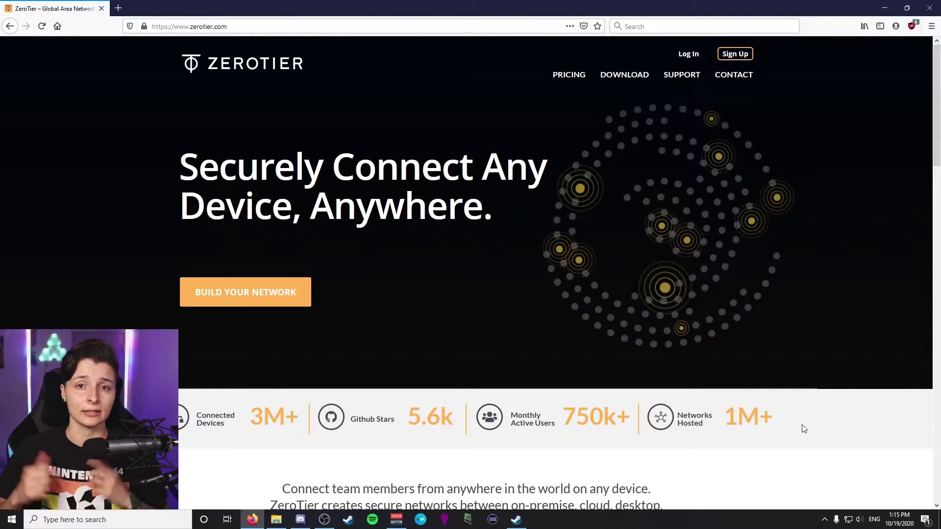
pyautogui.click(625, 75)
pyautogui.scroll(-2, 246, 381)
pyautogui.scroll(-5, 247, 380)
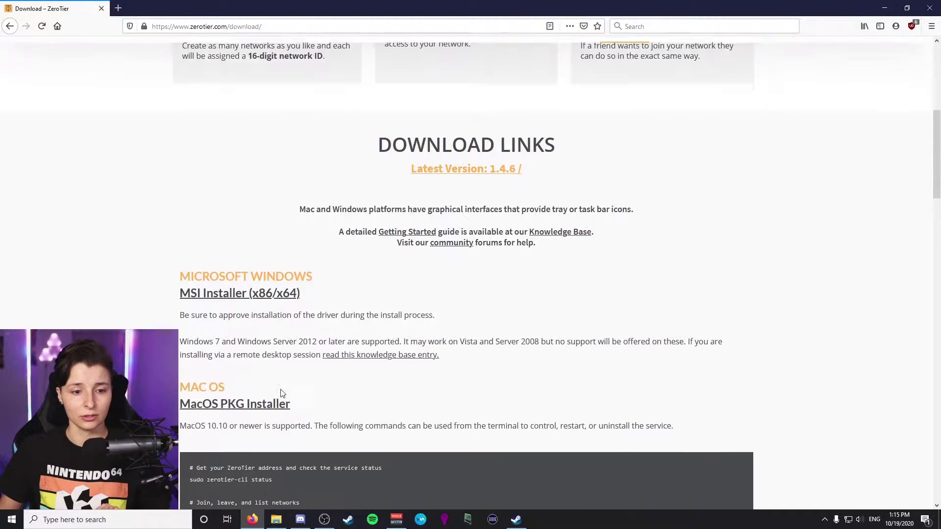
pyautogui.click(236, 278)
pyautogui.click(559, 263)
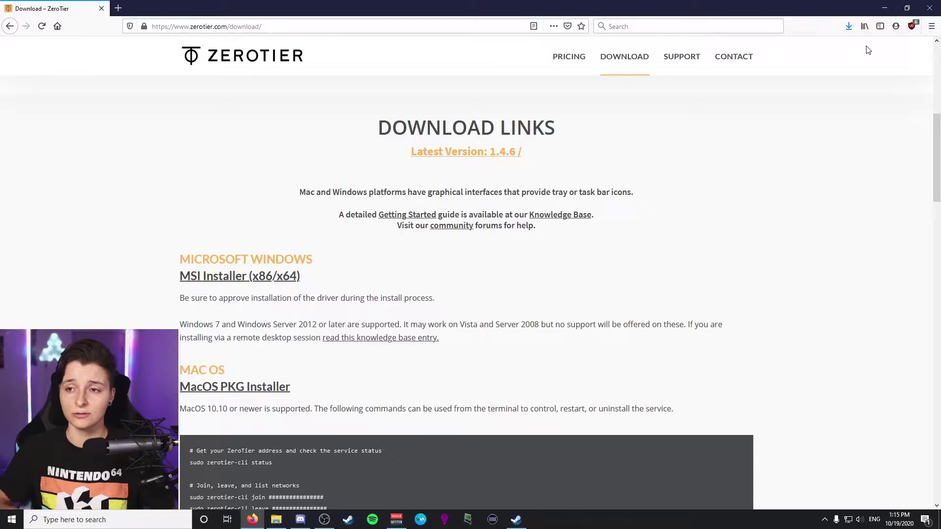
pyautogui.click(849, 26)
pyautogui.click(701, 51)
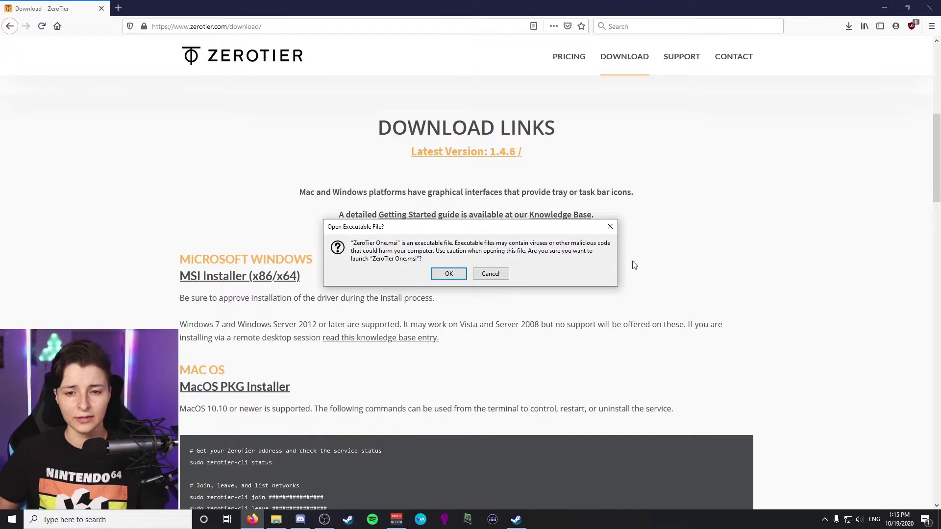
# Allow the ZeroTier One.msi executable to run and click Install in the setup wizard.
pyautogui.click(449, 273)
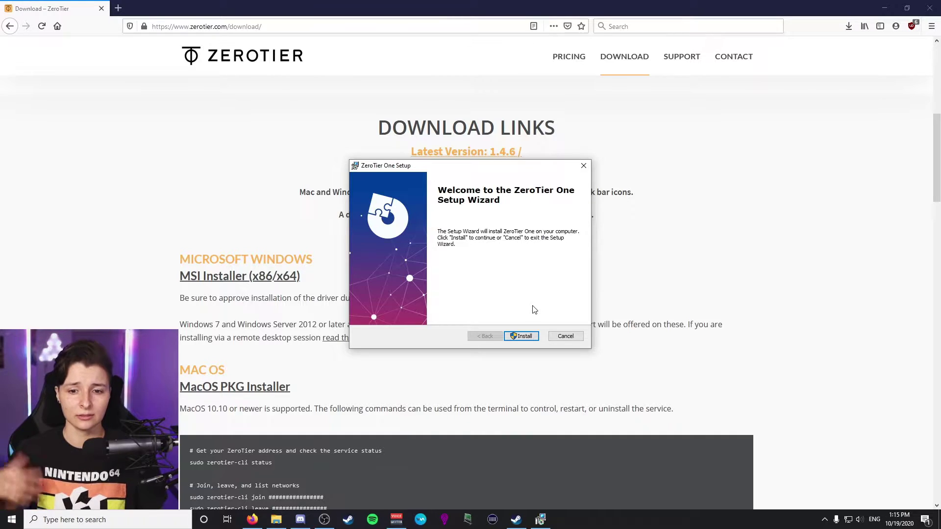
pyautogui.click(530, 338)
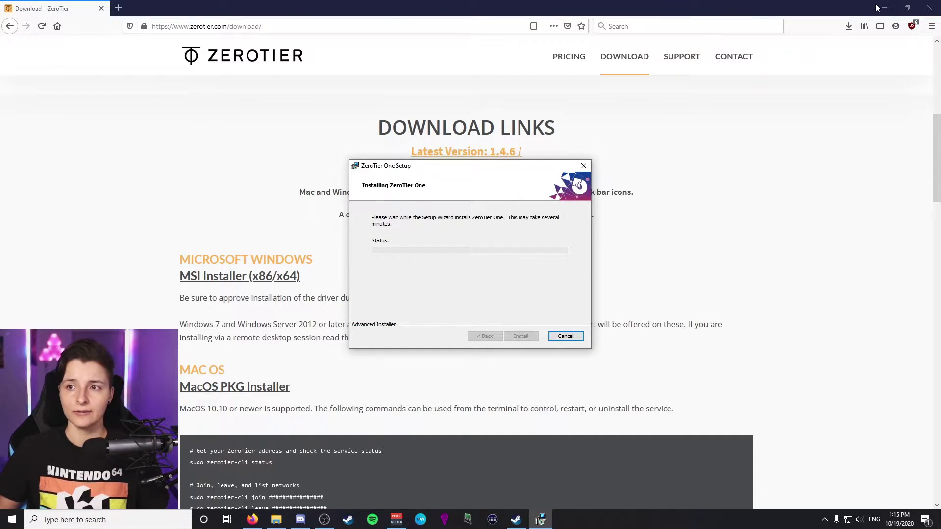